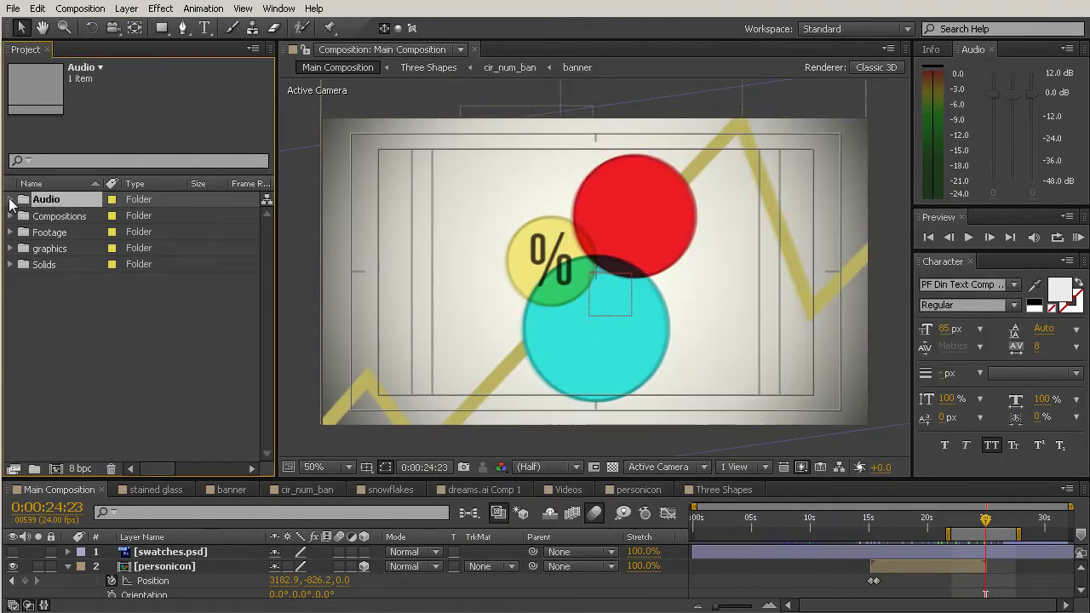
Add LearnOnline_audio.wav from the Audio folder to Main Composition as the top layer, starting at 0:00:27:21.
left_click(10, 199)
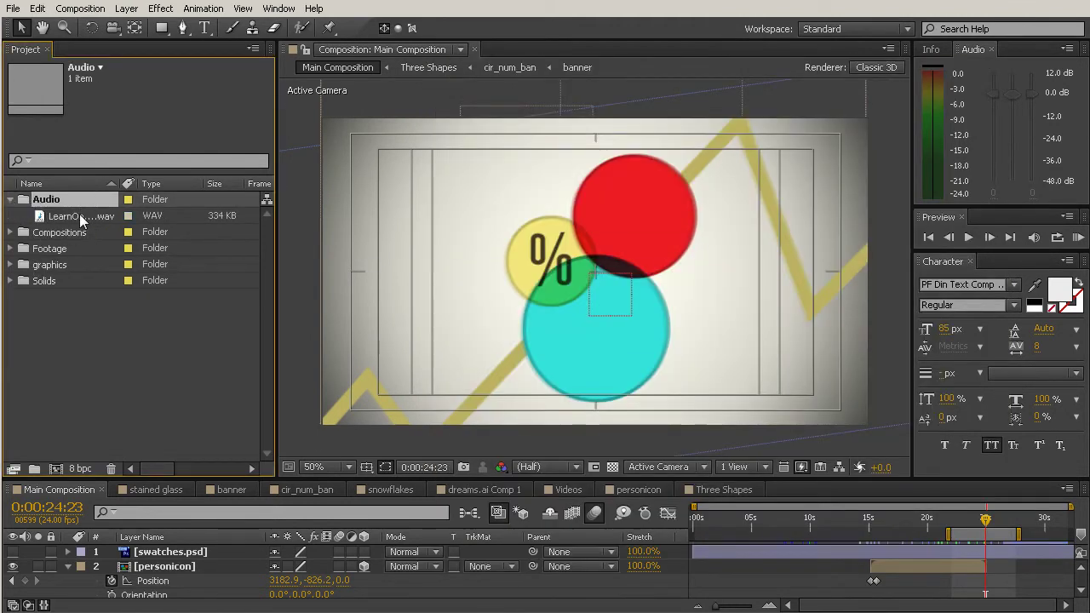
left_click(80, 215)
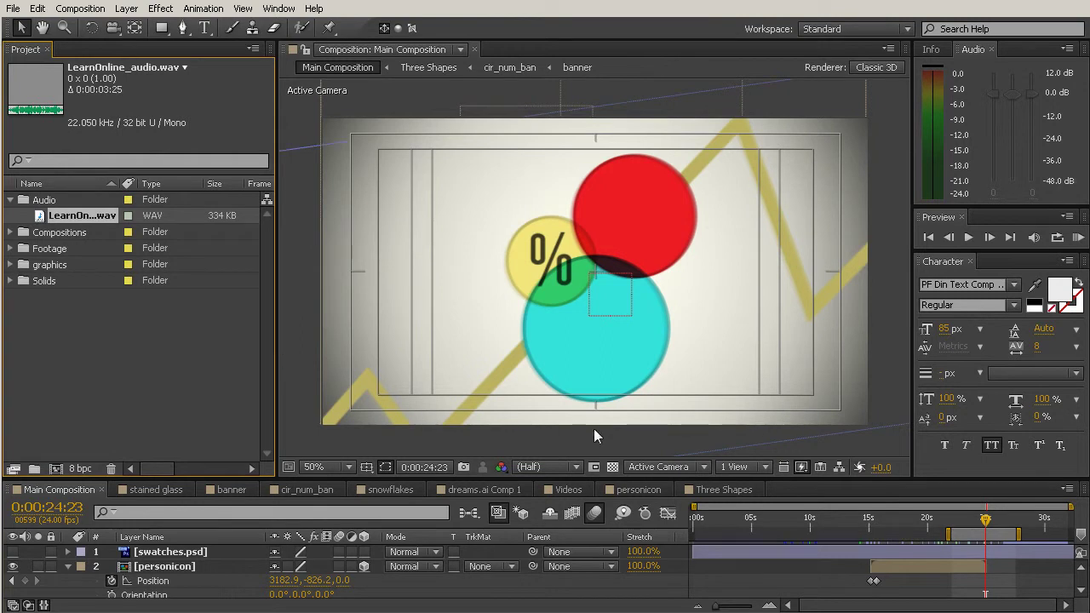
left_click_drag(987, 528, 1021, 525)
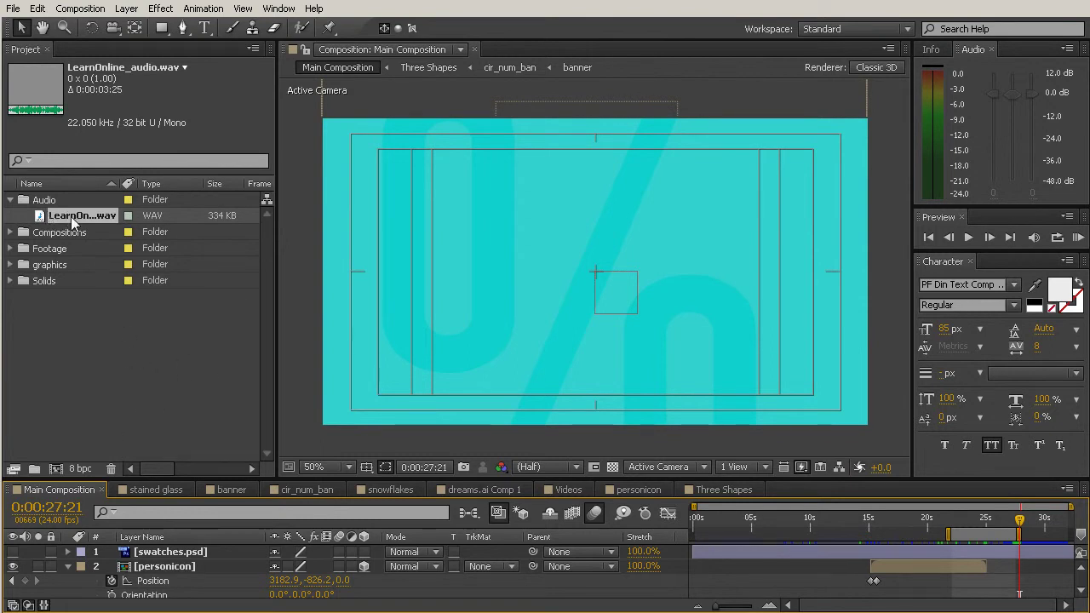
left_click_drag(72, 216, 100, 553)
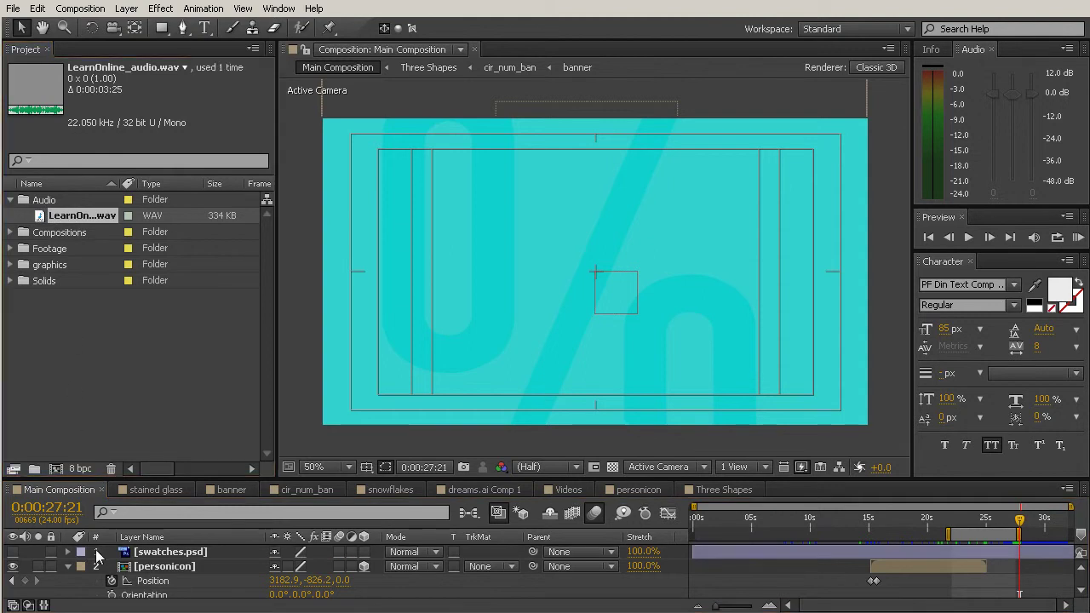
mouse_move(721, 552)
left_mouse_down()
mouse_move(844, 553)
mouse_move(1049, 590)
left_mouse_up()
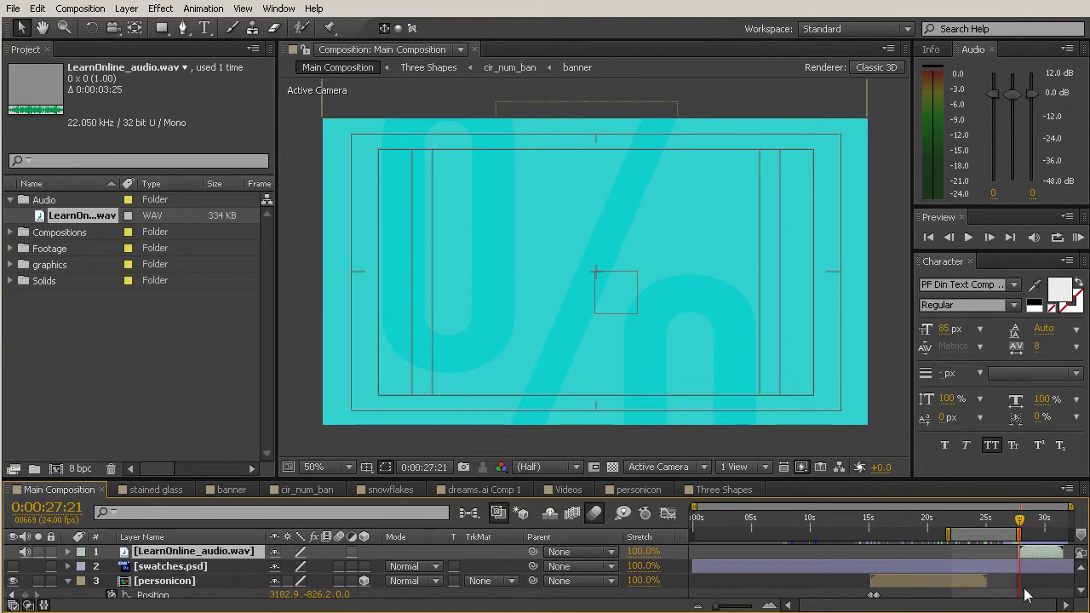
Reveal the LearnOnline_audio.wav layer's Audio Levels and waveform, enlarged enough to inspect in the timeline.
left_click_drag(716, 607, 736, 609)
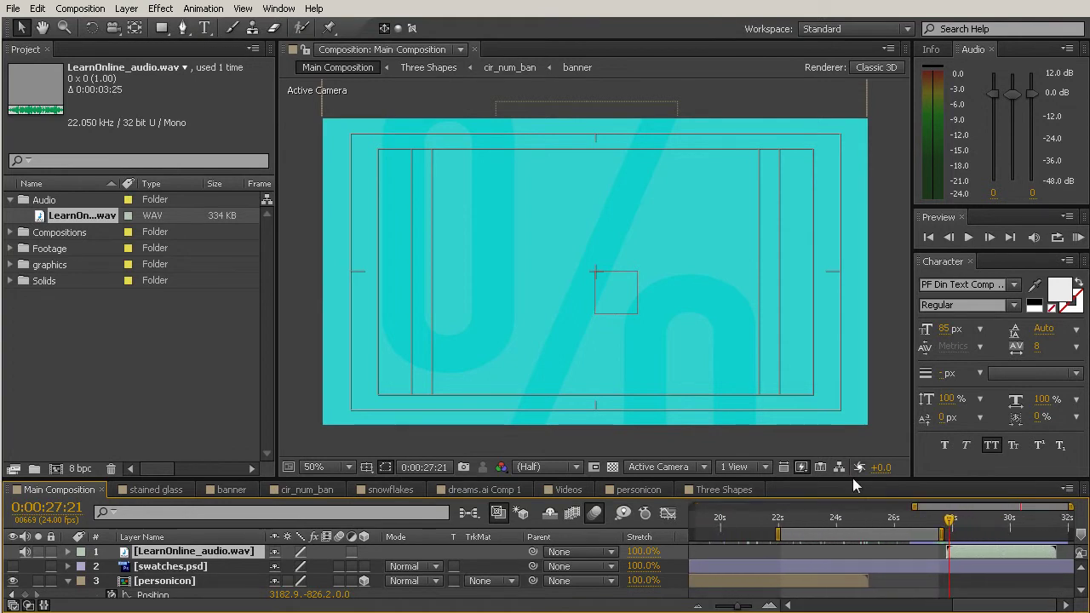
left_click_drag(857, 479, 860, 449)
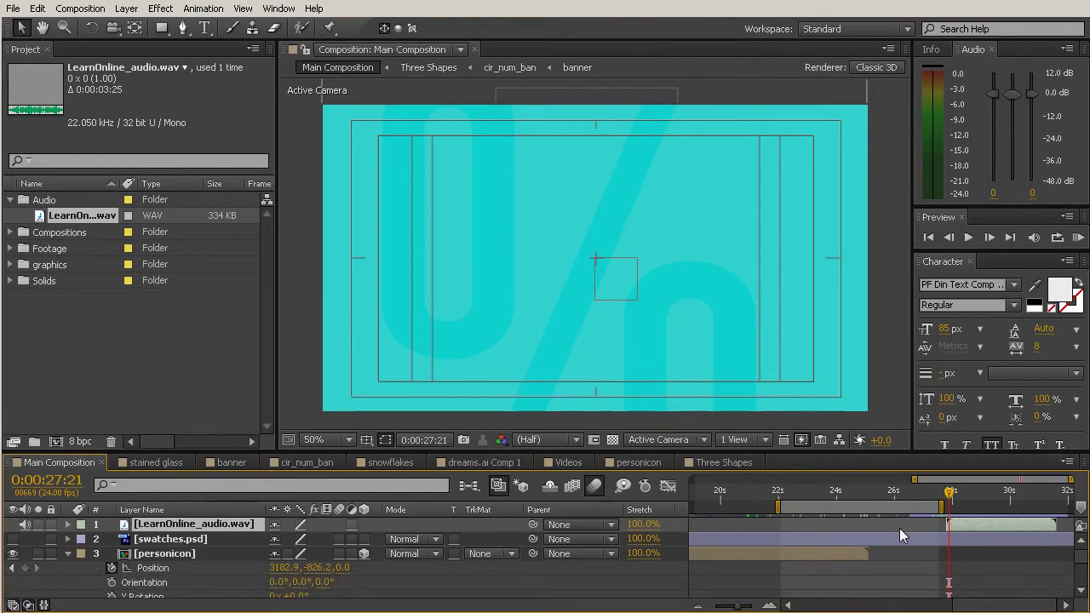
left_click(67, 524)
left_click(83, 538)
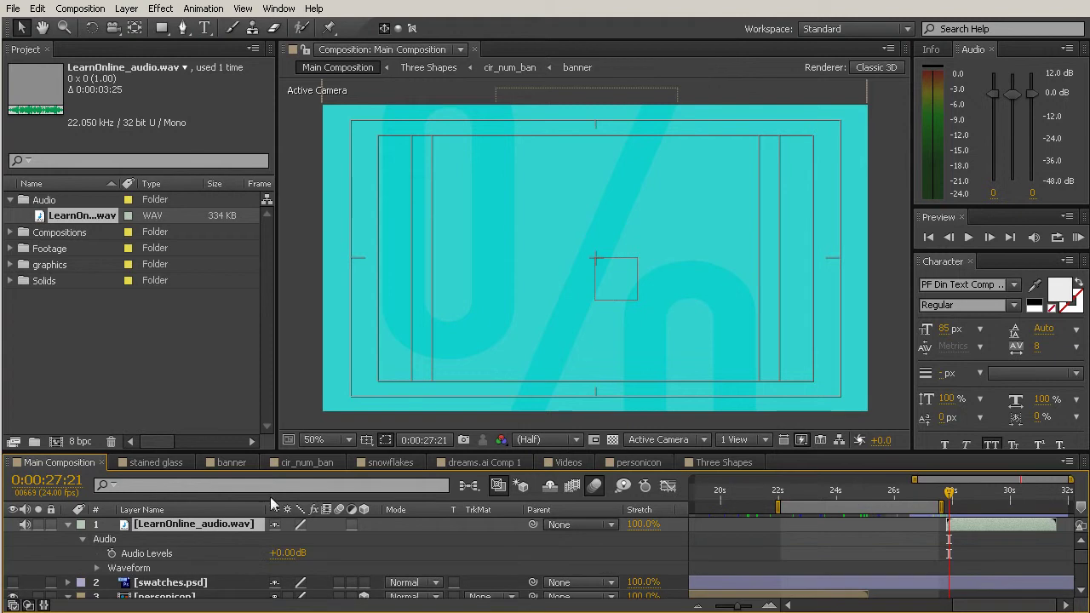
left_click_drag(458, 450, 469, 397)
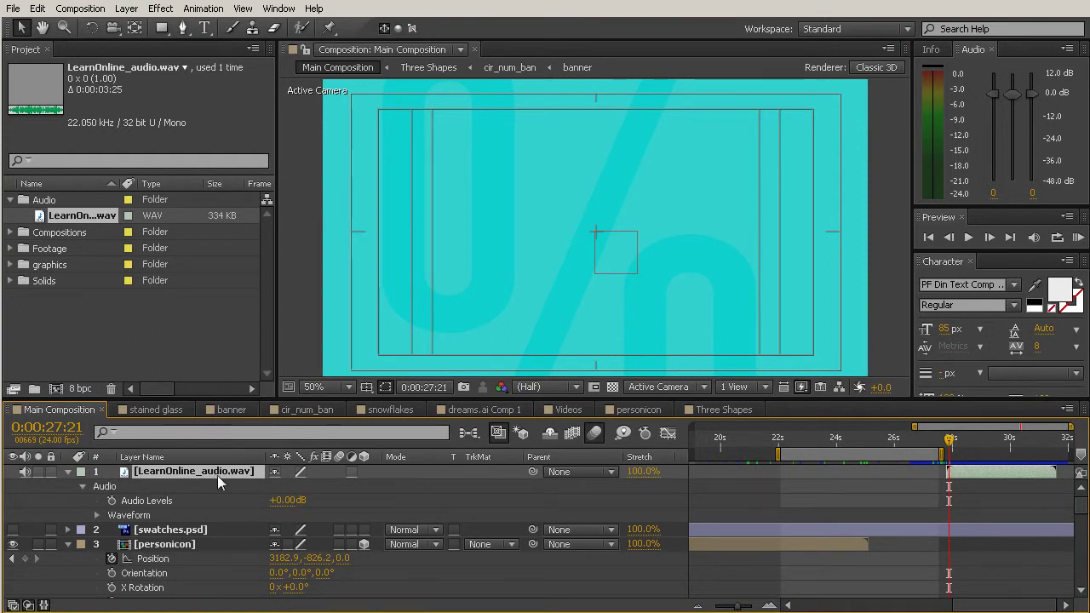
left_click(25, 473)
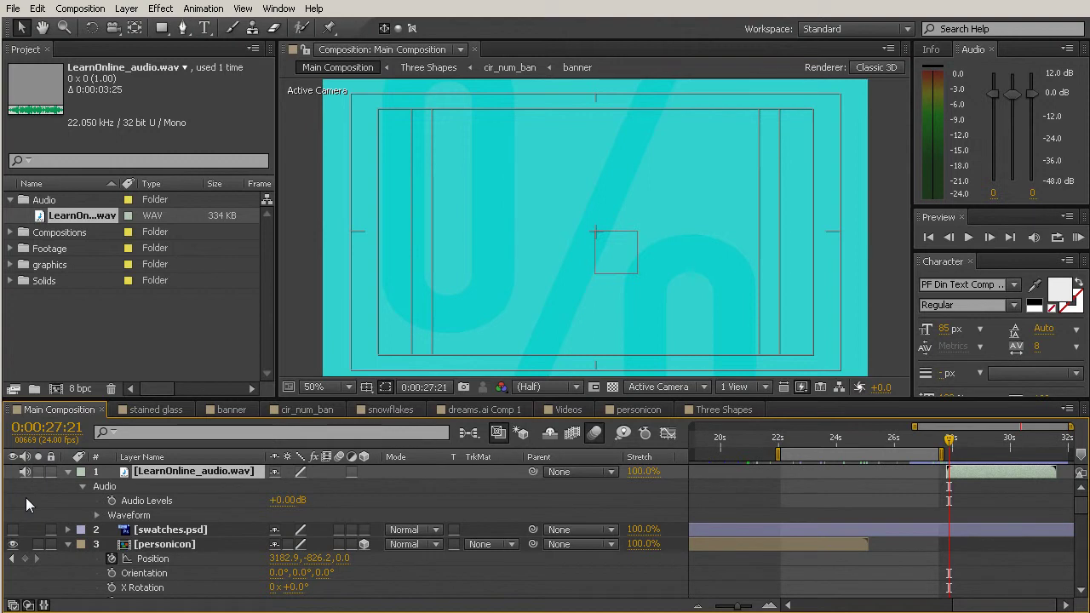
left_click(96, 515)
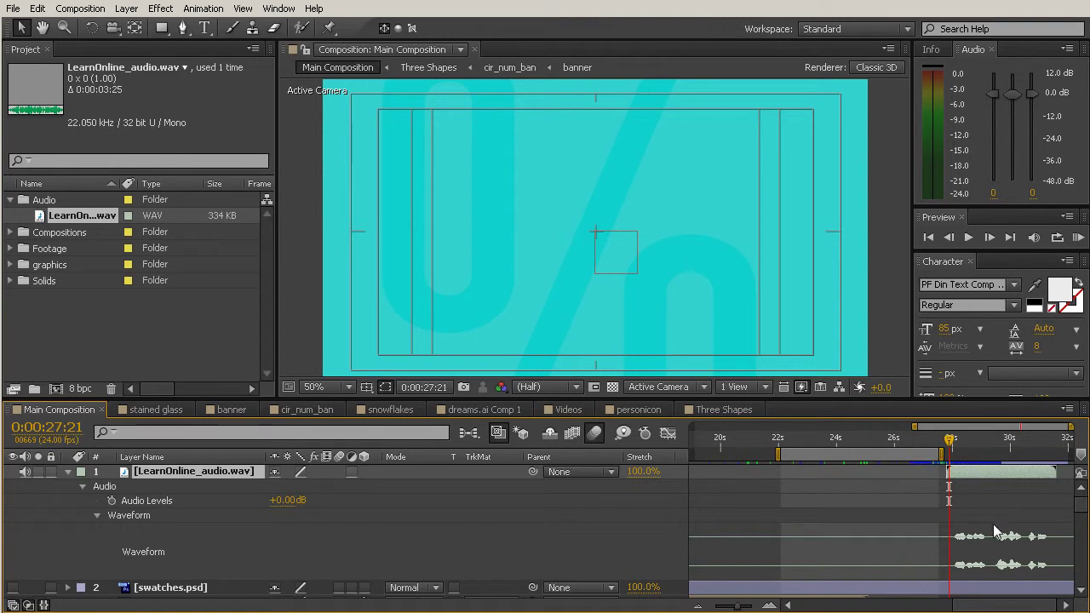
left_click_drag(737, 608, 748, 608)
left_click_drag(1008, 608, 1029, 607)
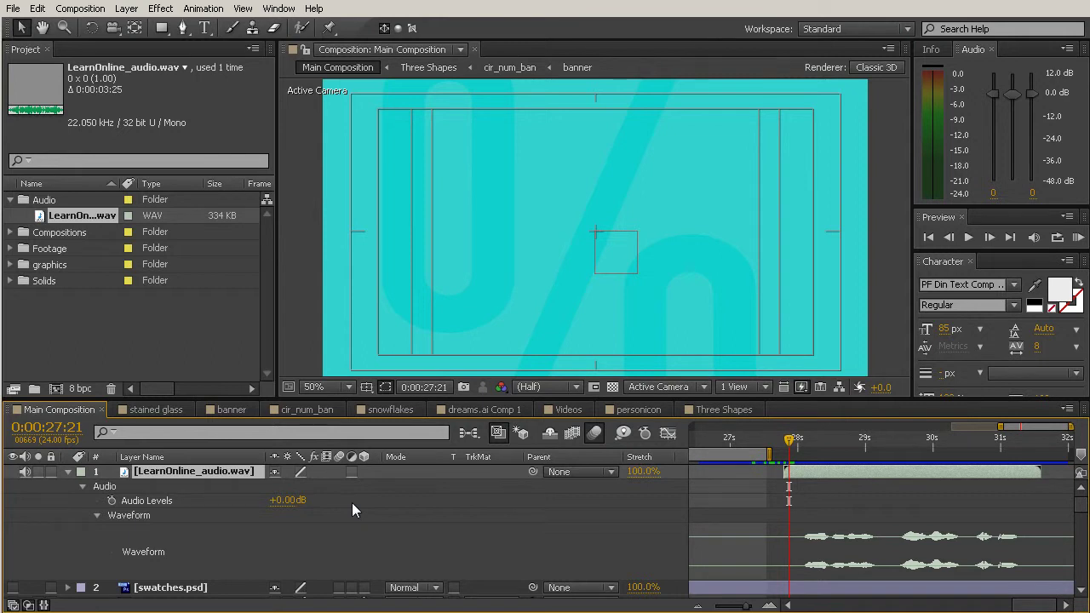
Scrub the audio layer to 0:00:28:10 and bring the Audio panel into focus.
left_click(792, 440)
left_click_drag(793, 440, 824, 511)
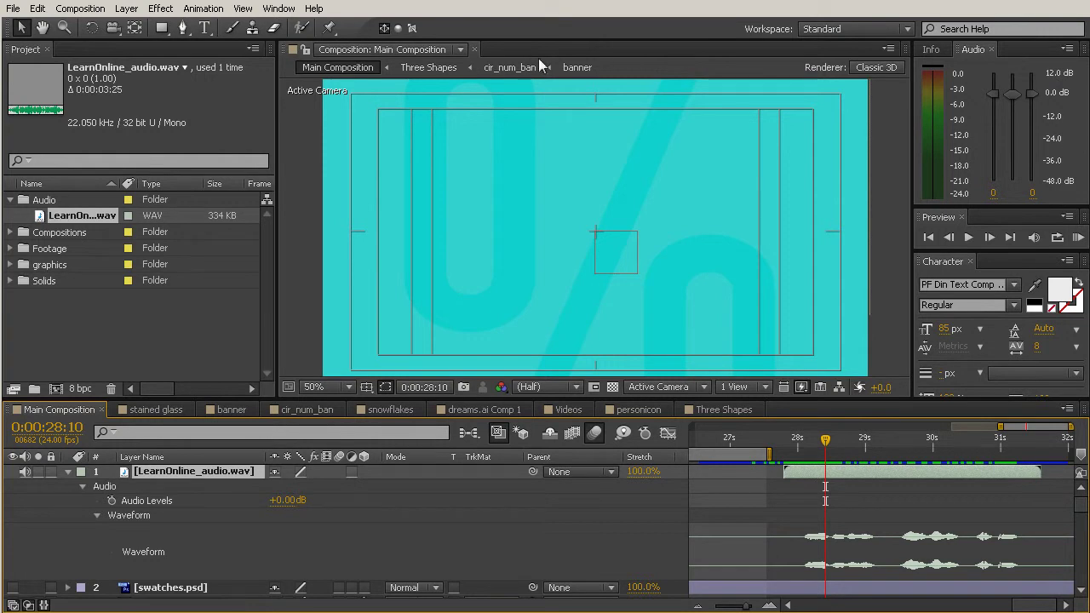
left_click(284, 9)
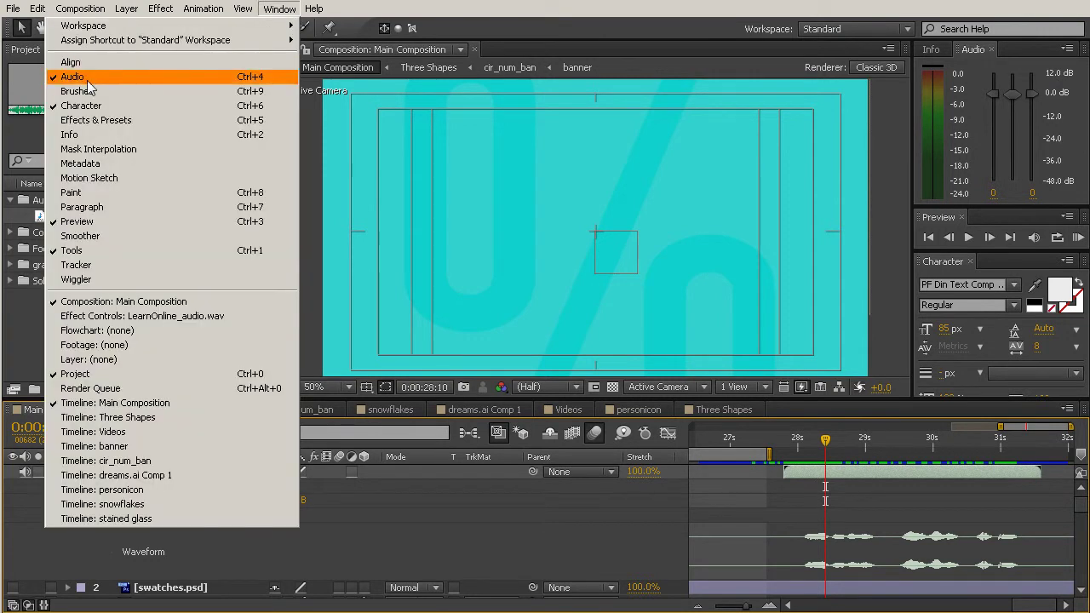
left_click(56, 77)
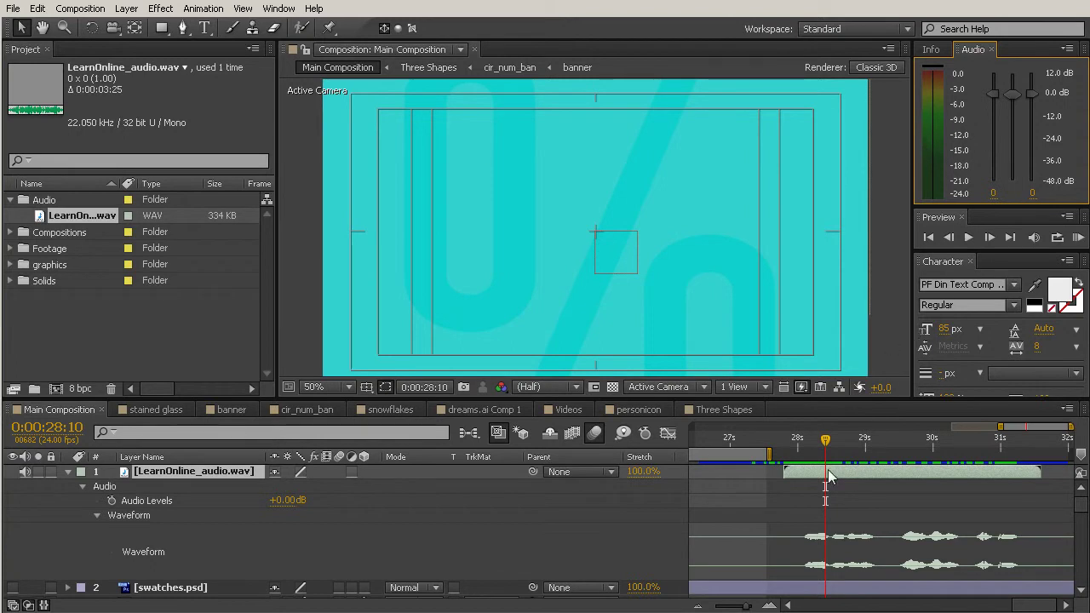
Set the work area around the audio layer, from about 27.5 to 32 seconds, and preview it with sound.
left_click_drag(769, 452, 1078, 453)
left_click_drag(697, 452, 764, 469)
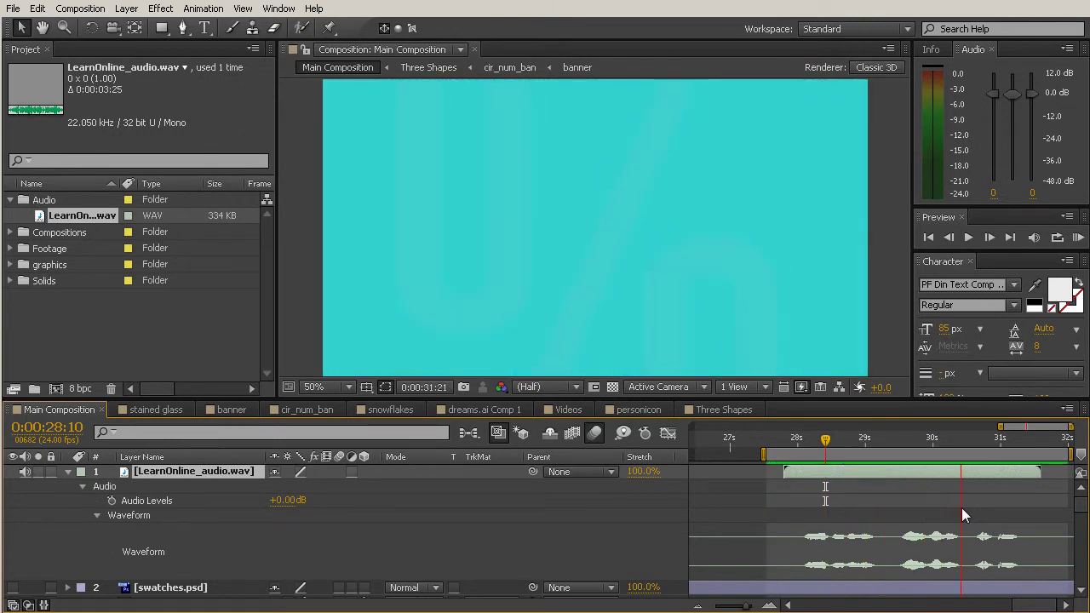
key("space")
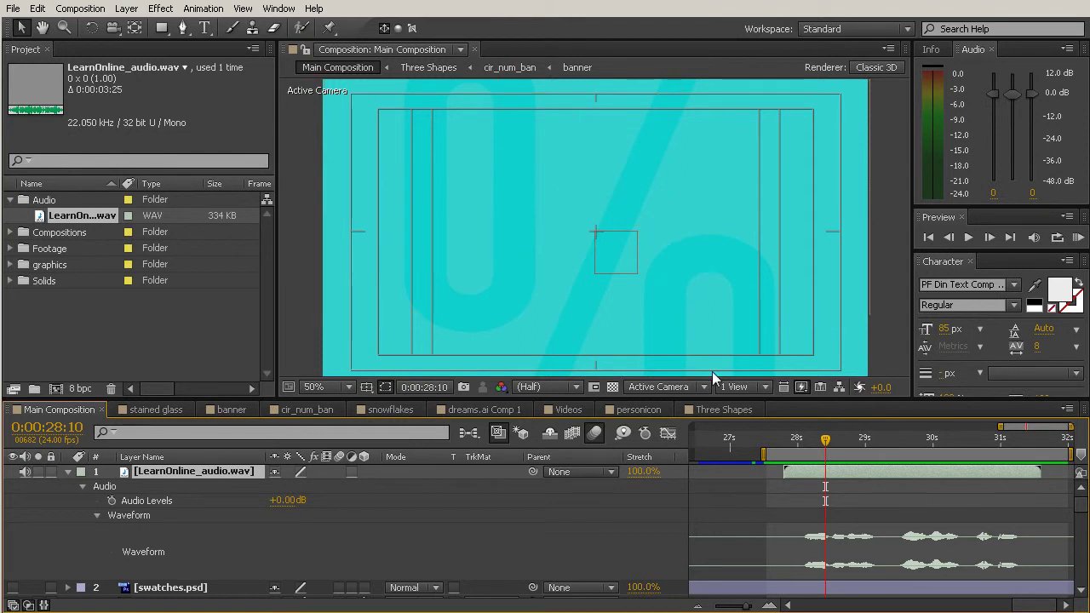
Play the composition from 0:00:27:23 through the audio clip, comparing playback with the waveform.
left_click(796, 440)
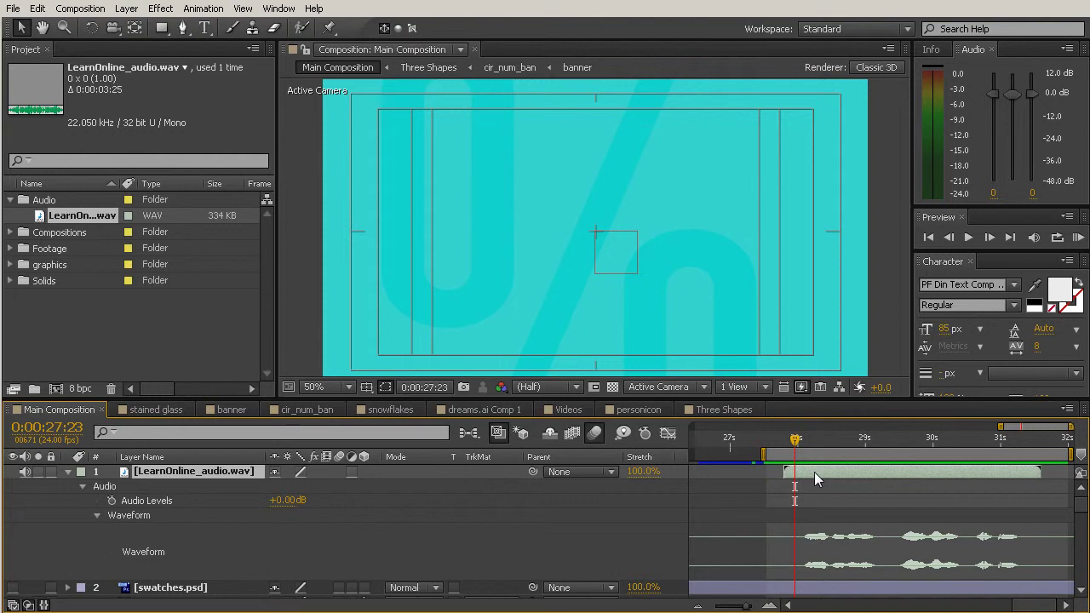
key("space")
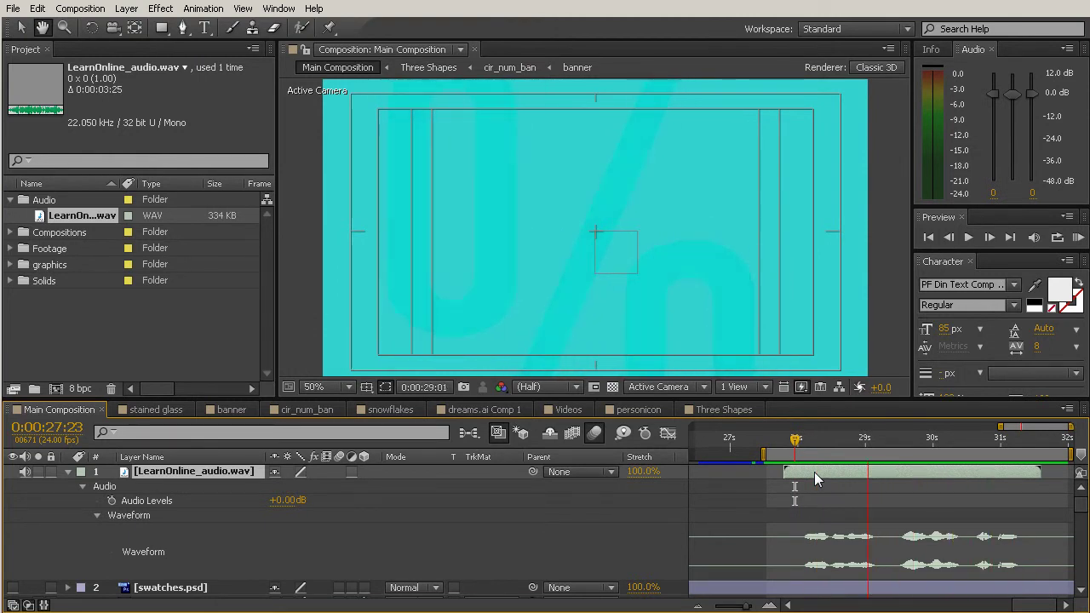
key("space")
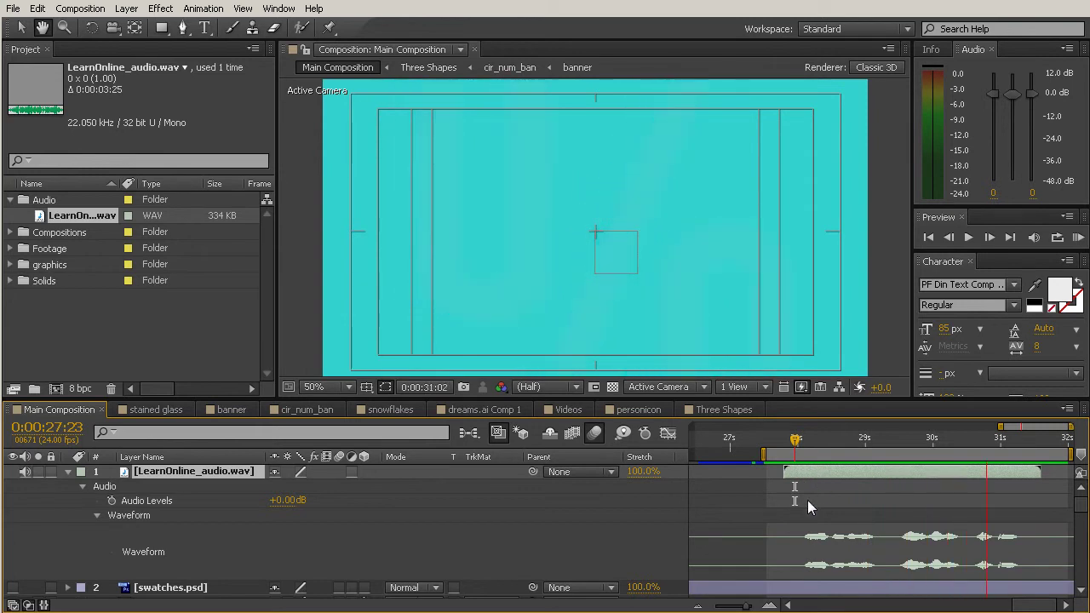
left_click(792, 450)
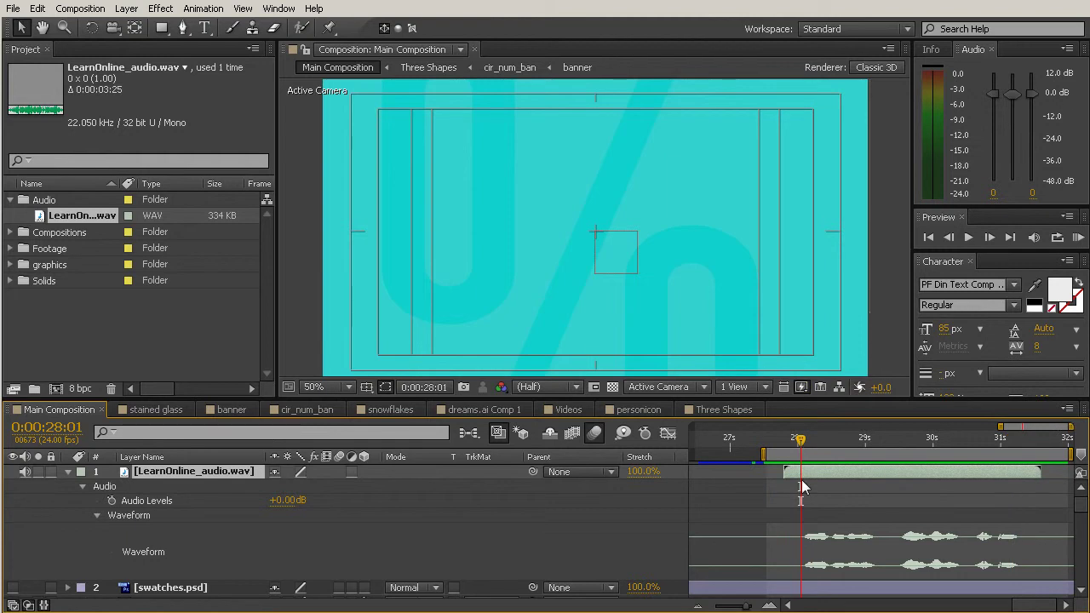
Scrub through the audio between its start near 0:00:27:20 and the second phrase at 0:00:29:14.
left_click_drag(790, 441, 789, 444)
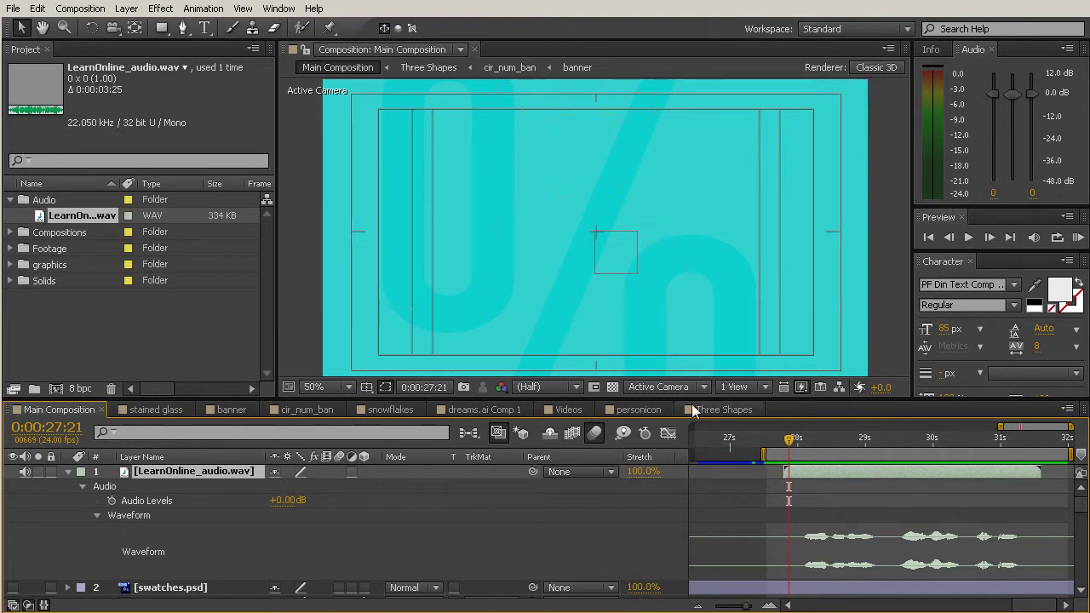
left_click_drag(790, 439, 786, 534)
left_click(800, 440)
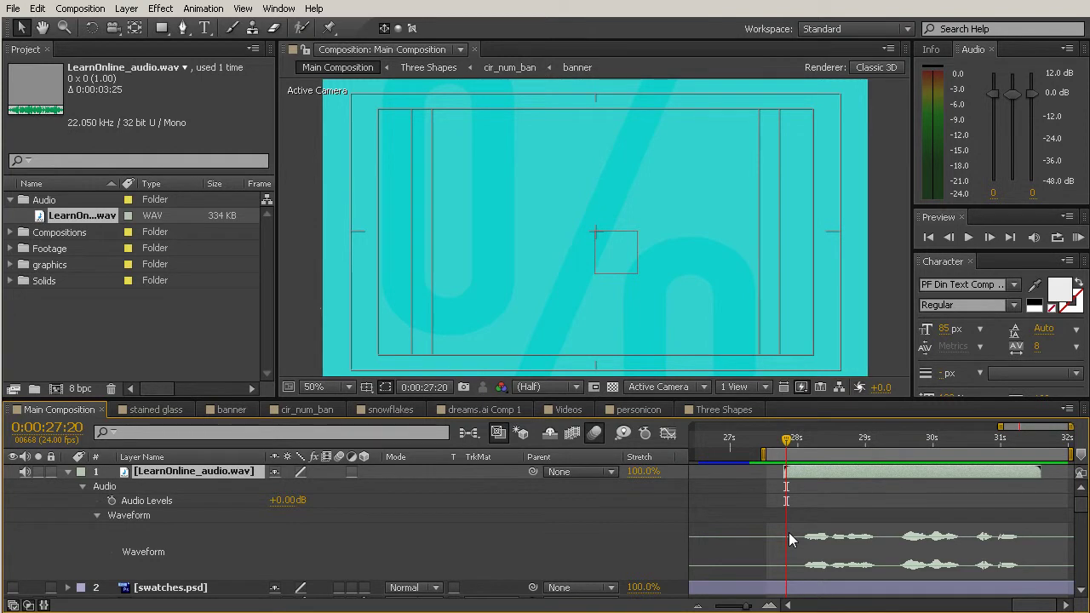
left_click_drag(784, 437, 900, 477)
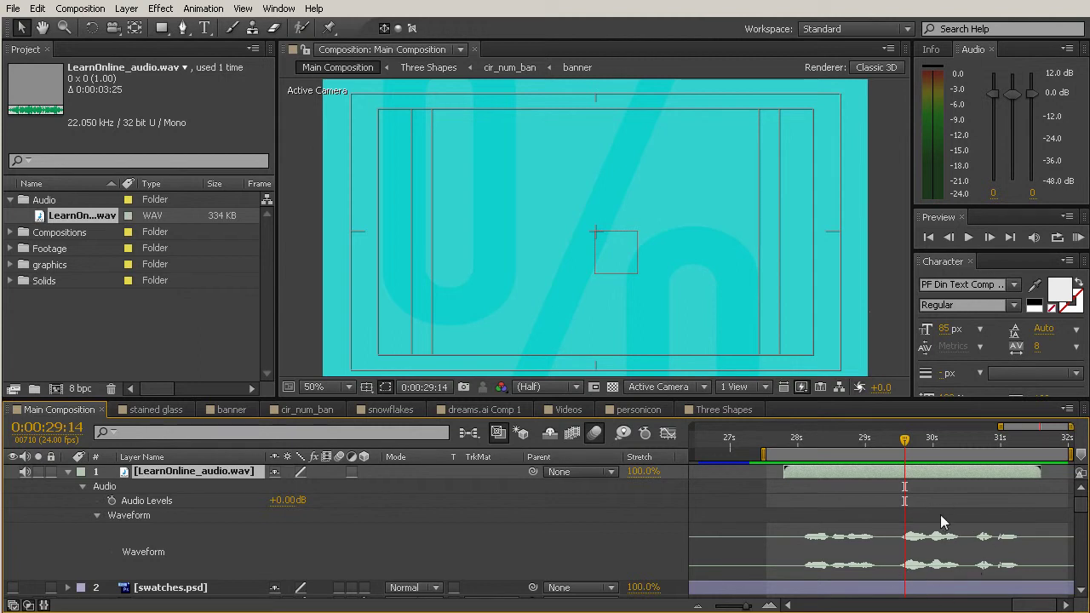
Run an audio-only preview from 0:00:29:08 and check the volume meter.
left_click_drag(906, 443, 888, 478)
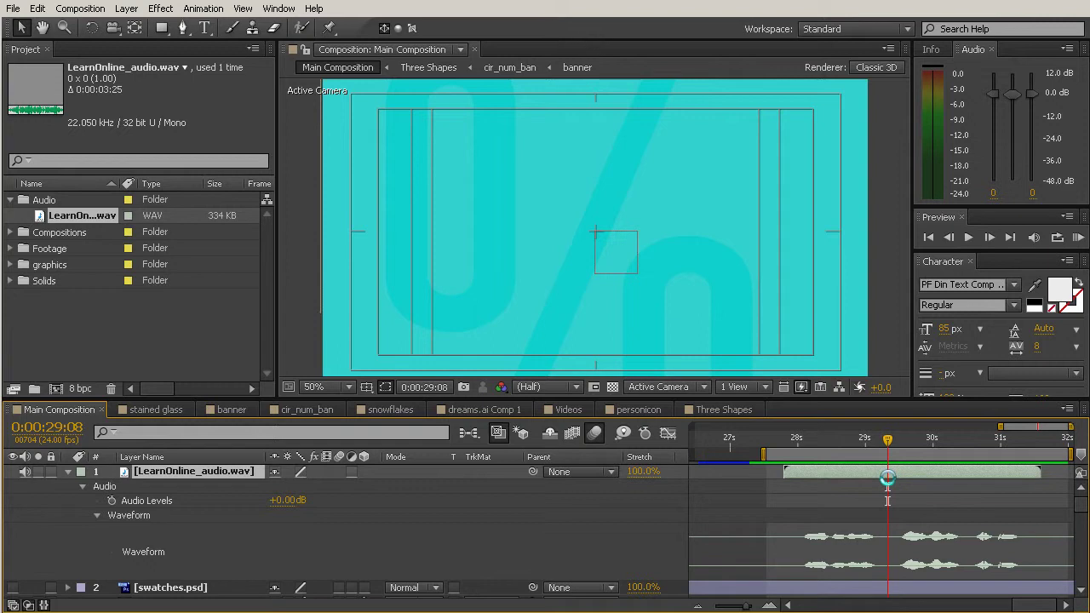
key("KP_Decimal")
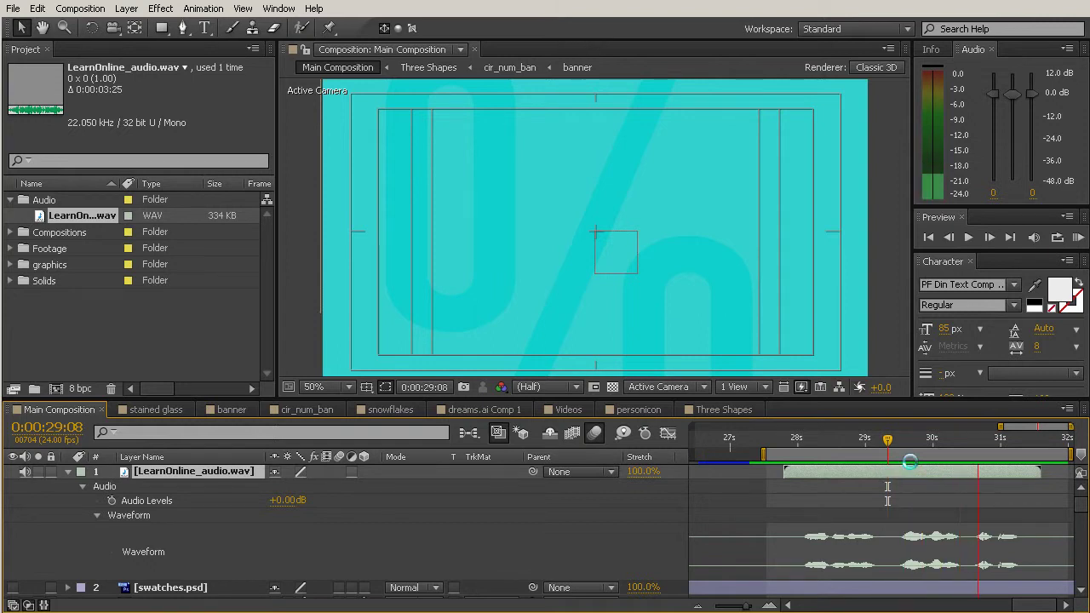
key("space")
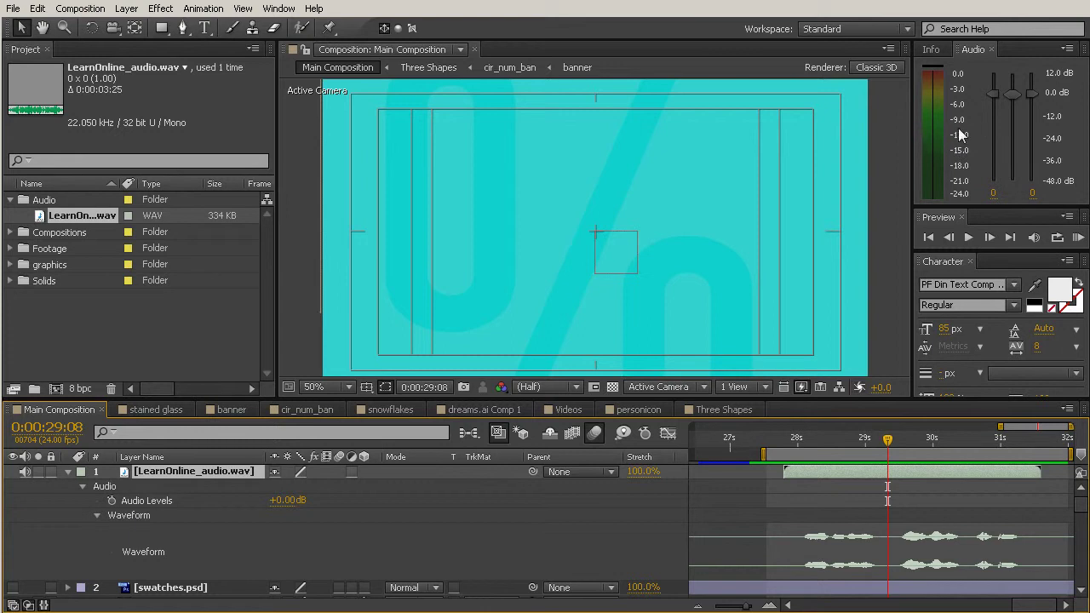
Keyframe Audio Levels at 0 dB at 0:00:29:12 and at +6 dB at 0:00:29:05.
left_click_drag(887, 440, 898, 442)
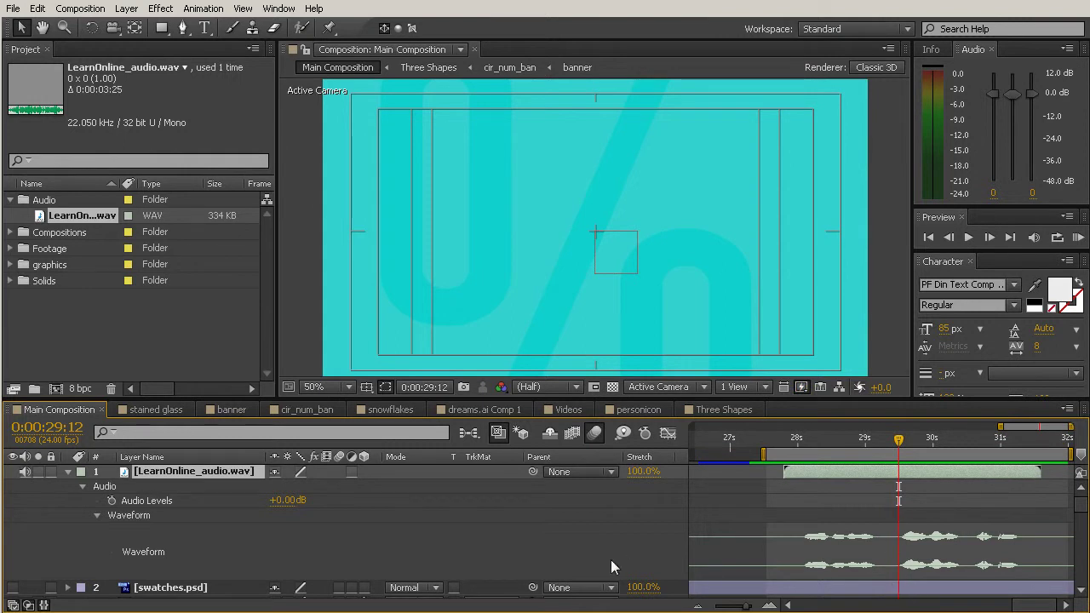
left_click(111, 502)
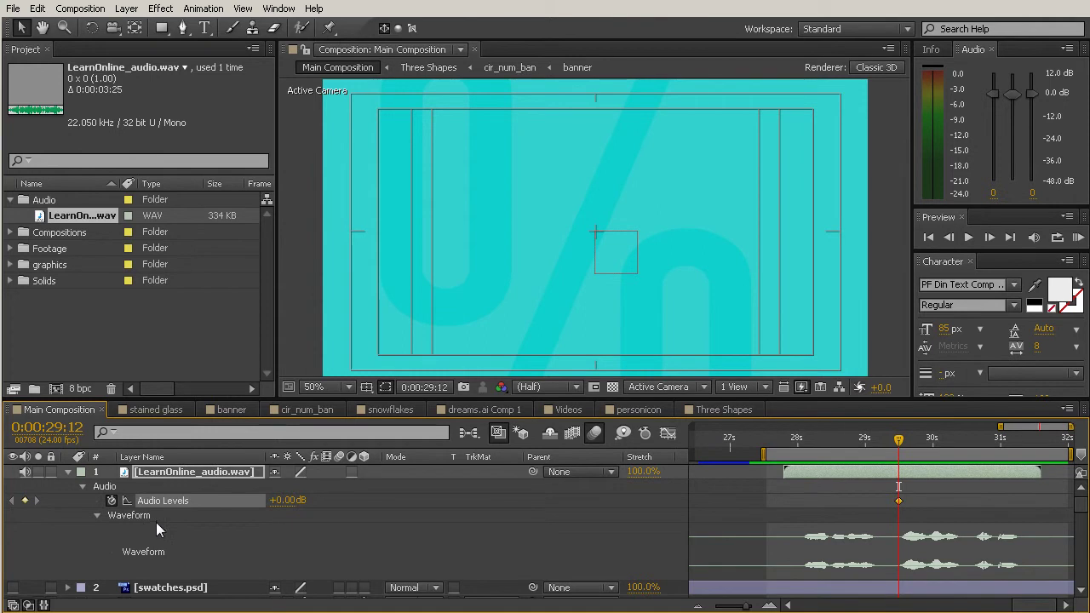
left_click(893, 440)
mouse_move(895, 444)
left_mouse_down()
mouse_move(870, 444)
mouse_move(881, 442)
left_mouse_up()
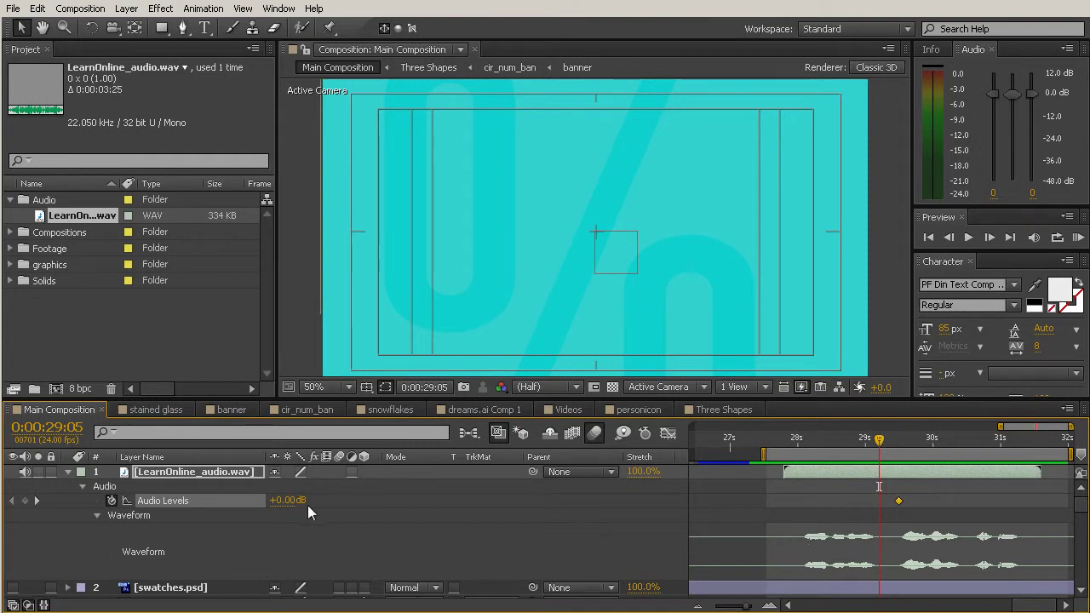
left_click_drag(287, 500, 317, 513)
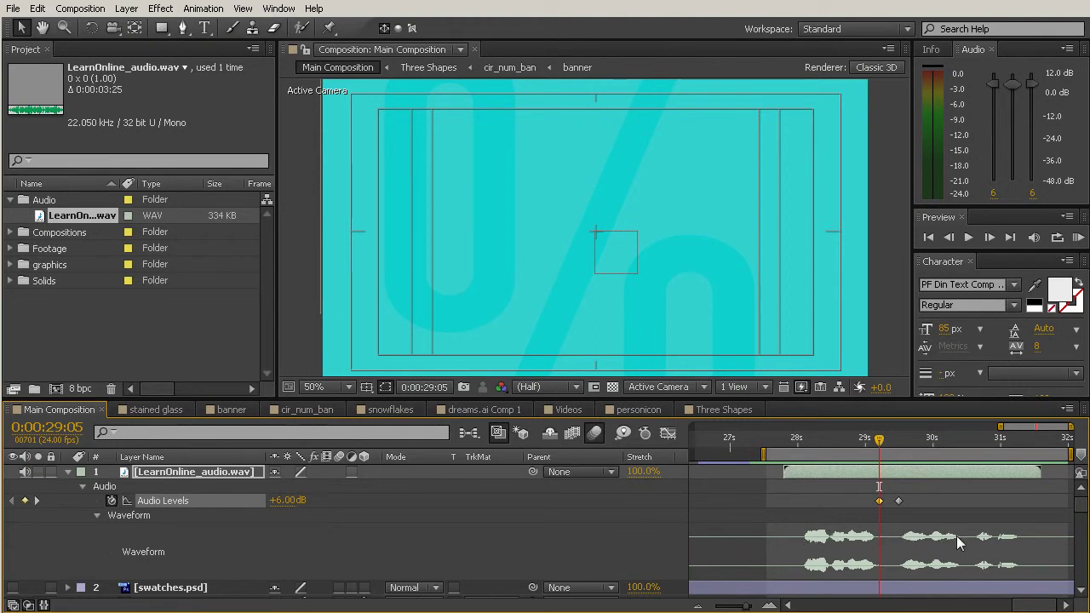
Preview the audio from 0:00:27:21 and examine the level change between the two Audio Levels keyframes.
left_click(789, 439)
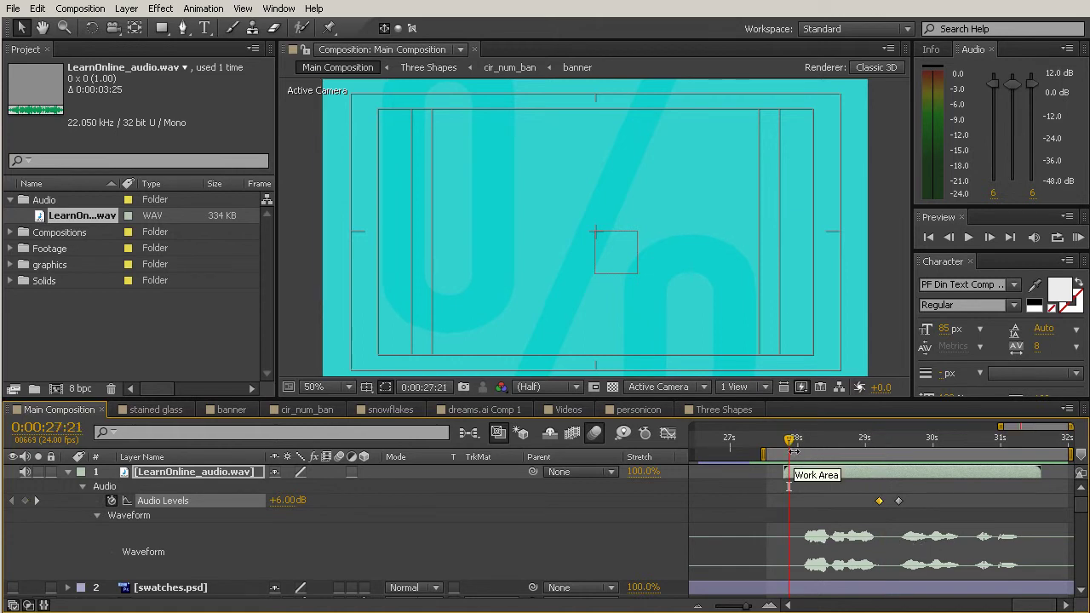
key("KP_Decimal")
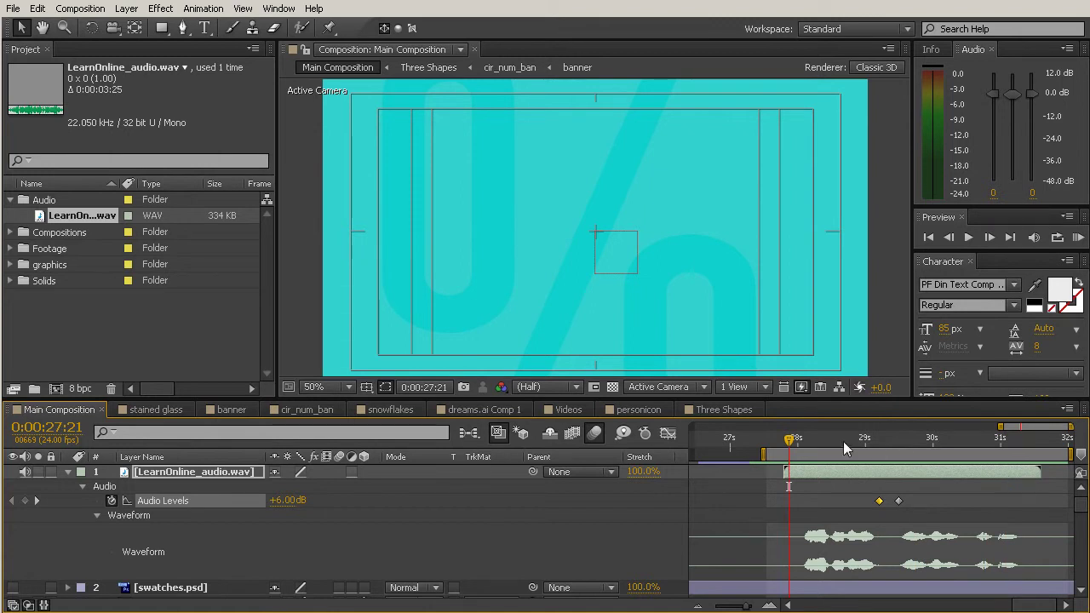
left_click_drag(789, 437, 870, 439)
left_click_drag(874, 501, 887, 531)
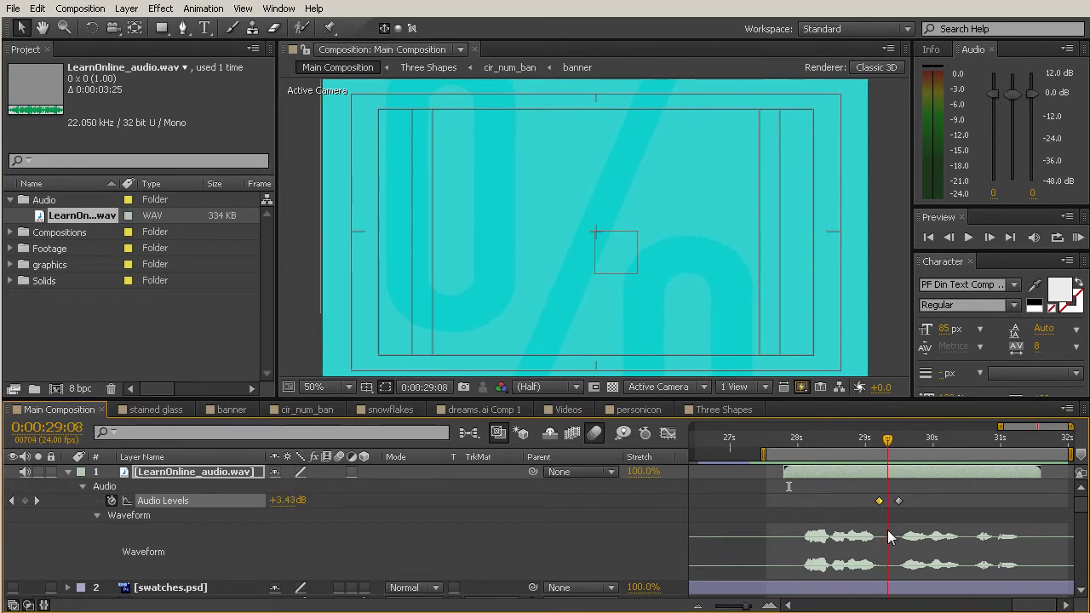
key("Page_Up")
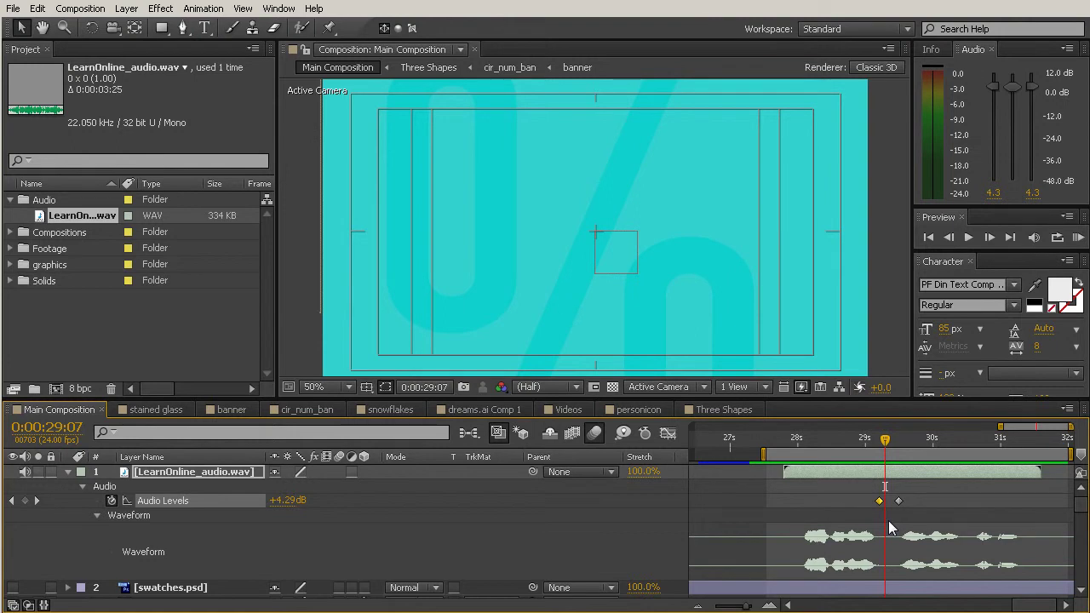
Set the Audio Levels keyframe at 0:00:29:05 to +3 dB.
left_click_drag(886, 439, 879, 446)
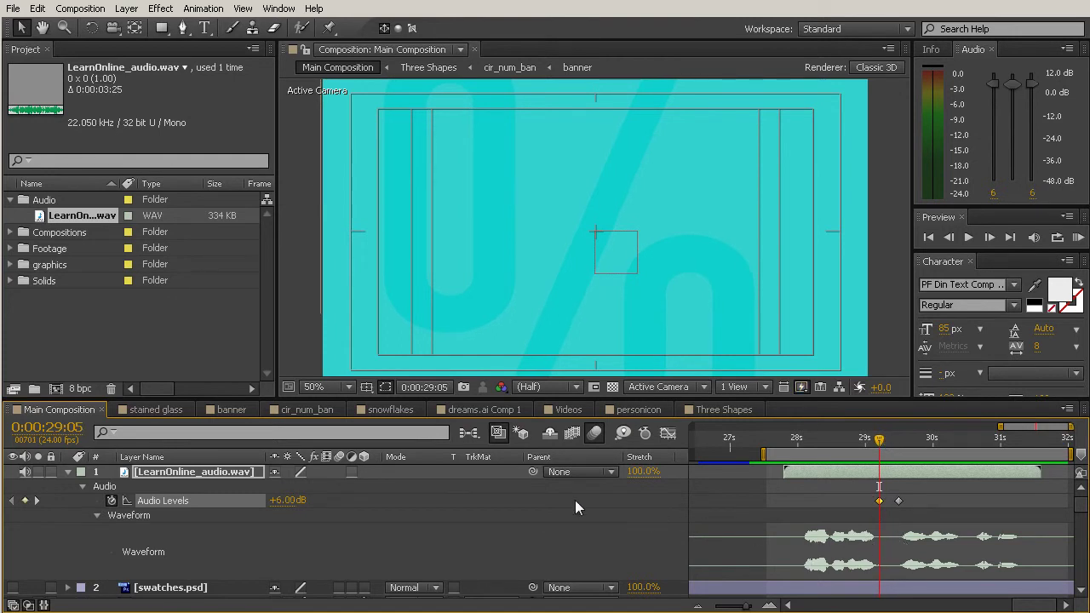
left_click(298, 500)
type("3")
left_click(373, 528)
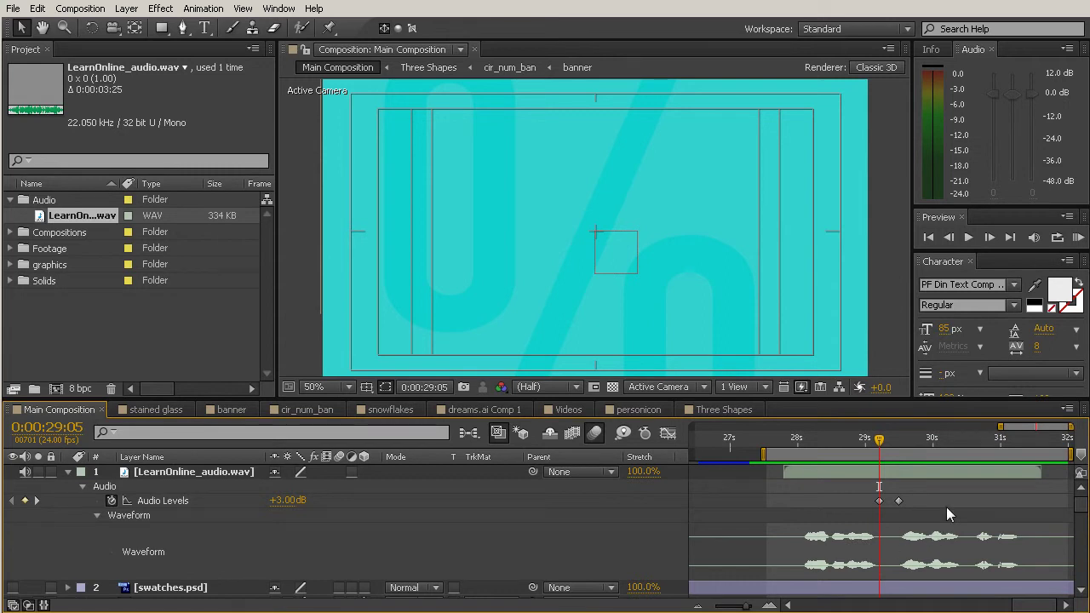
Return the playhead to 0:00:27:22, near the start of the audio layer.
left_click(800, 438)
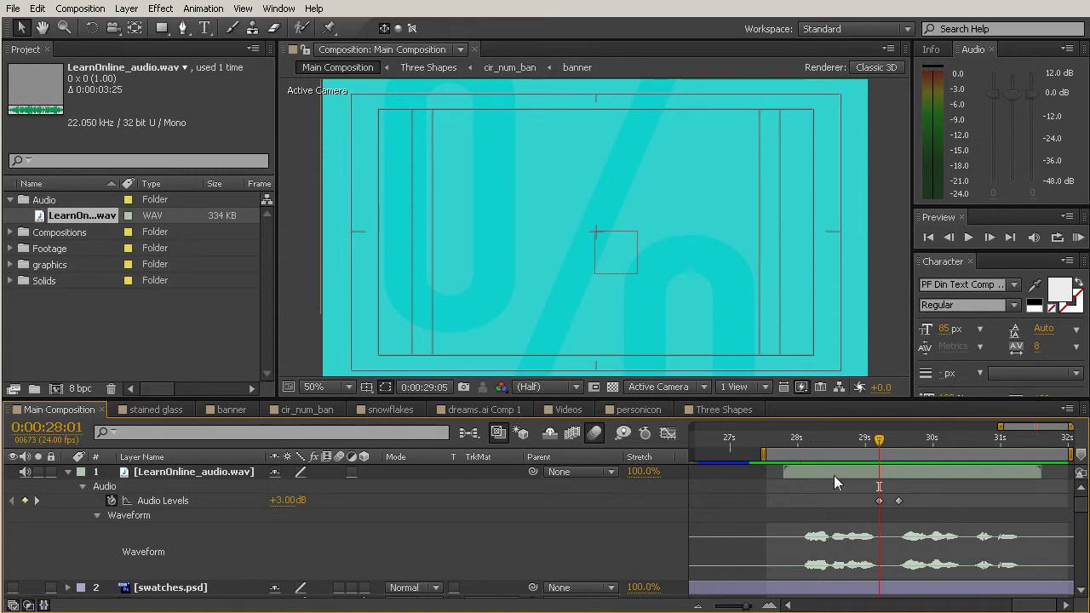
left_click(791, 444)
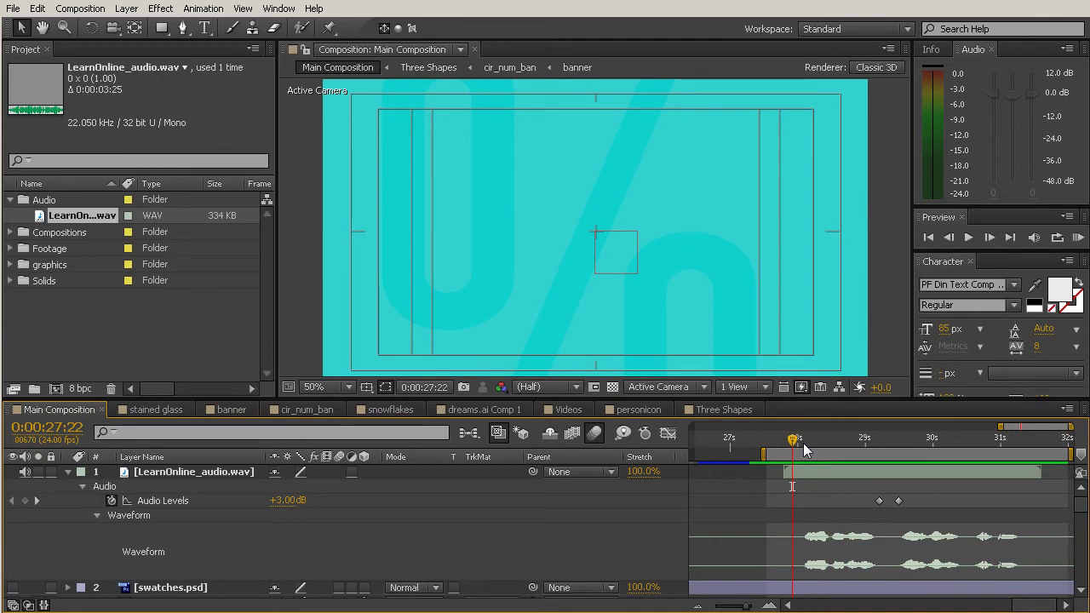